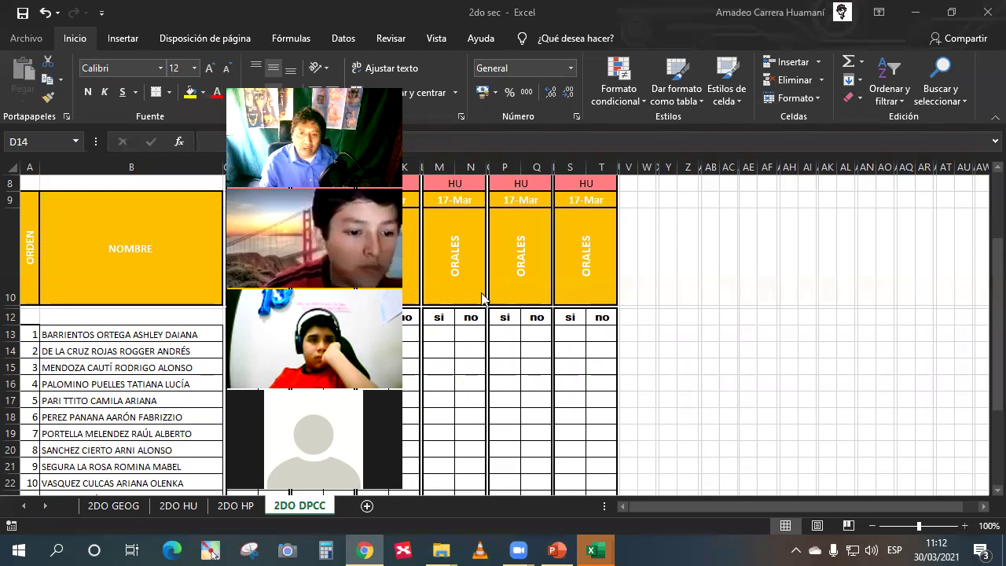
Mark students 1 to 3 with a cross in the "no" column N (N13:N15) of the fourth ORALES block
{"action": "left_click", "coordinate": [469, 331]}
{"action": "type", "text": "x"}
{"action": "key", "text": "Return"}
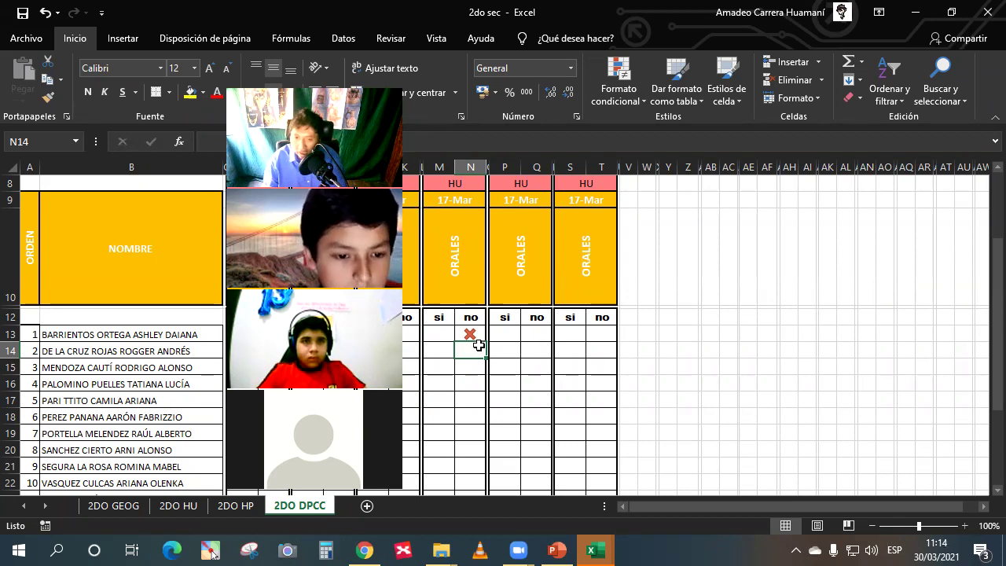
{"action": "type", "text": "x"}
{"action": "key", "text": "Return"}
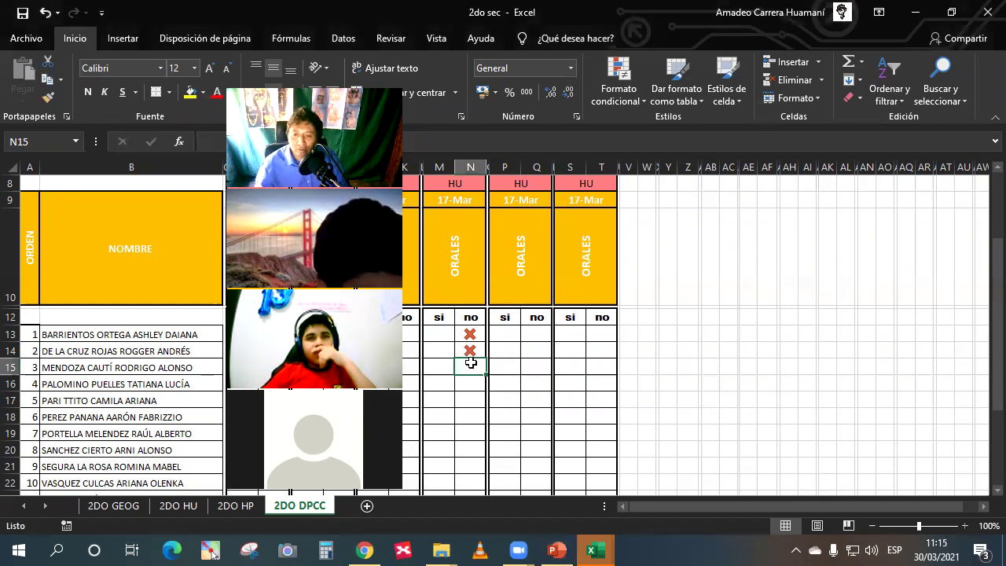
{"action": "key", "text": "ctrl+v"}
{"action": "key", "text": "Escape"}
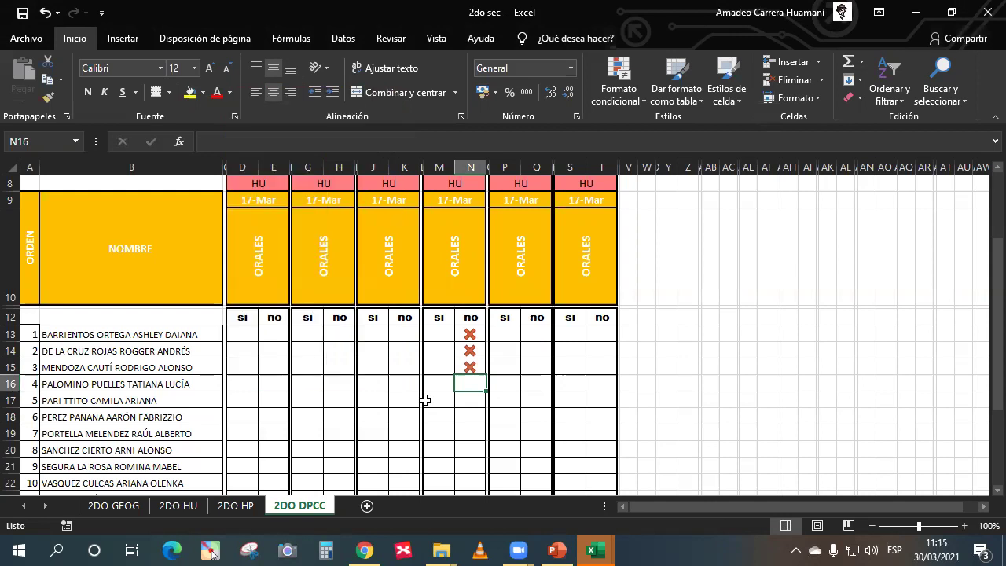
Enter f in both the "si" and "no" cells of student 4 (M16:N16)
{"action": "left_click", "coordinate": [444, 383]}
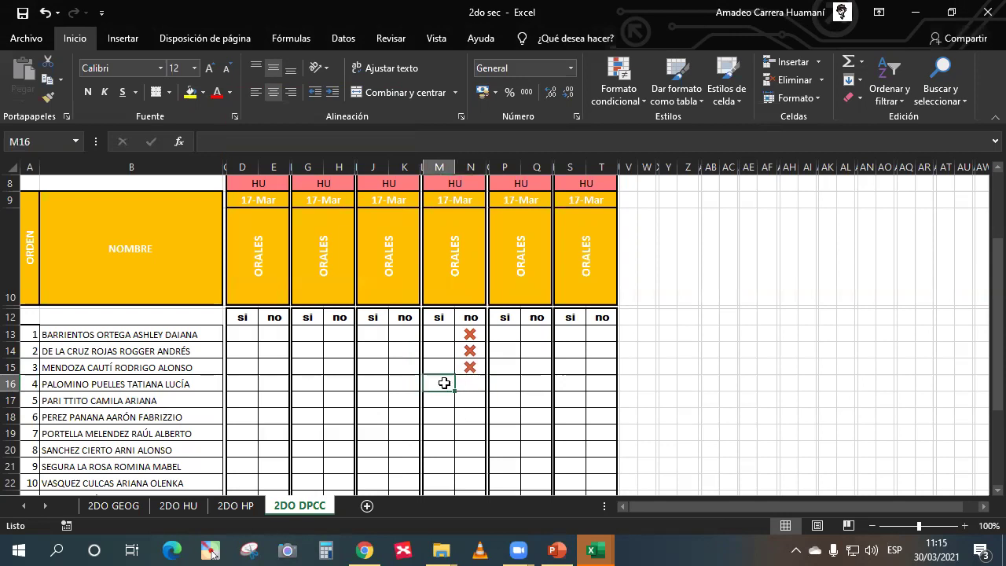
{"action": "key", "text": "Right"}
{"action": "type", "text": "f"}
{"action": "key", "text": "Tab"}
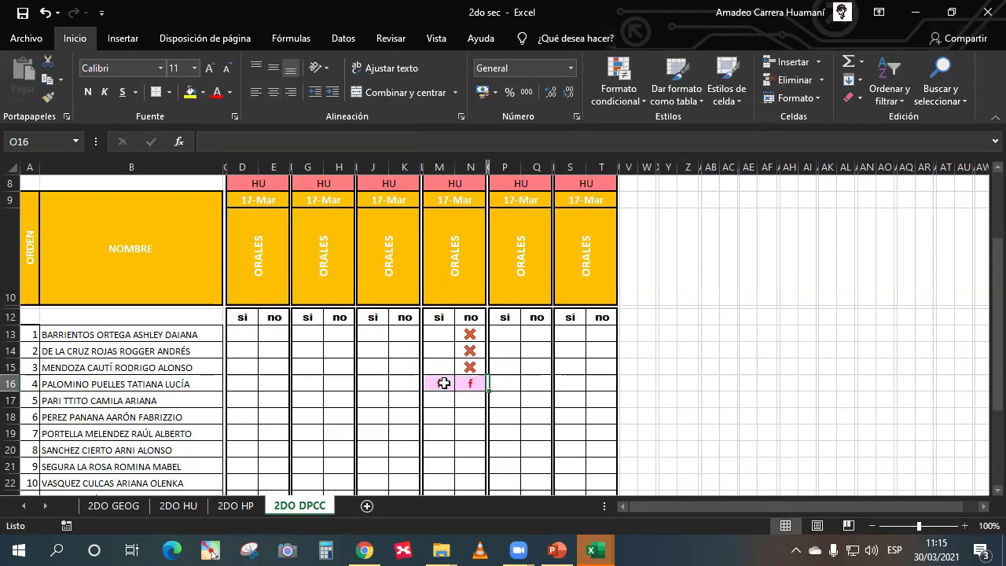
{"action": "key", "text": "Down"}
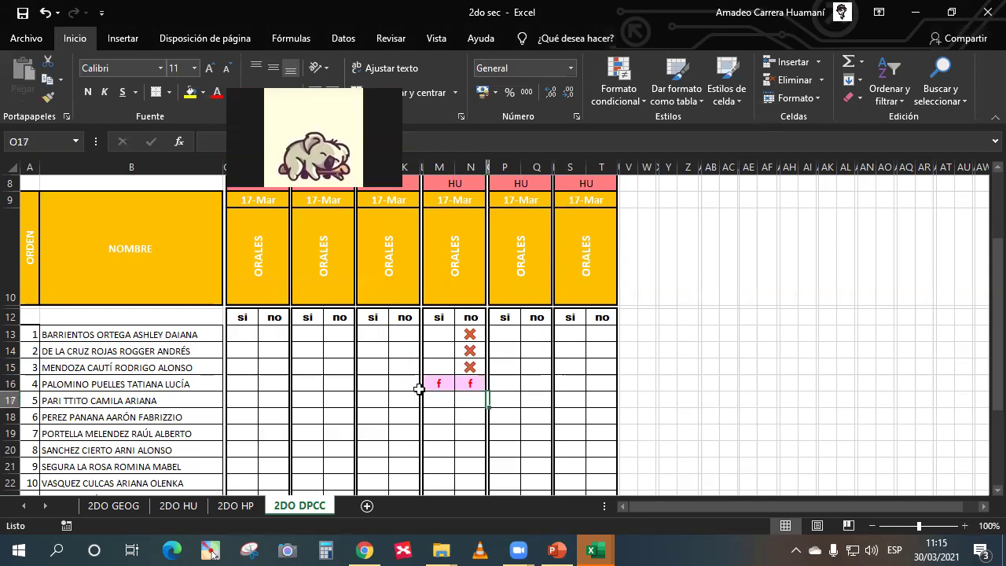
Clear the f marks from student 4's "si" and "no" cells (M16:N16)
{"action": "left_click", "coordinate": [442, 381]}
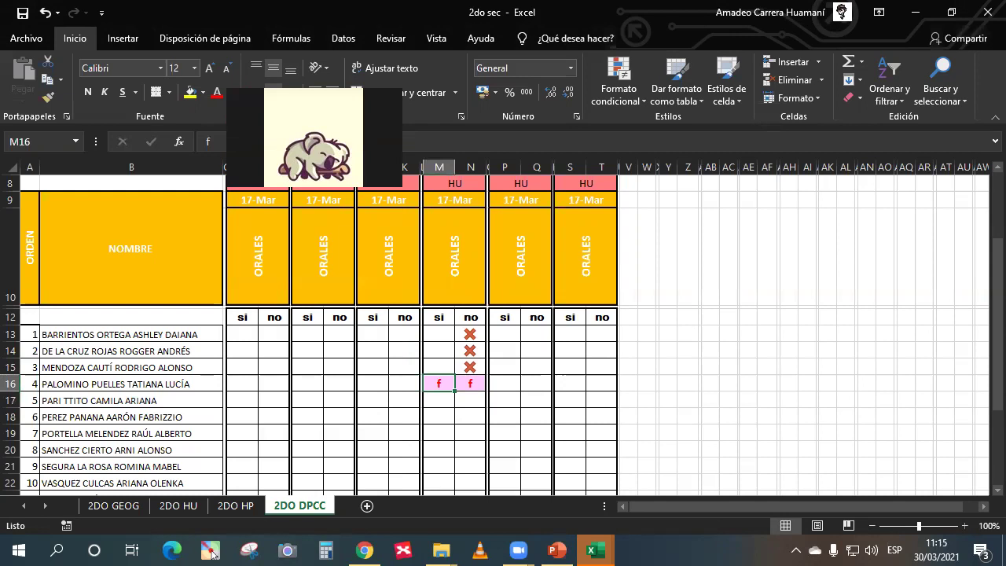
{"action": "left_click", "coordinate": [211, 551]}
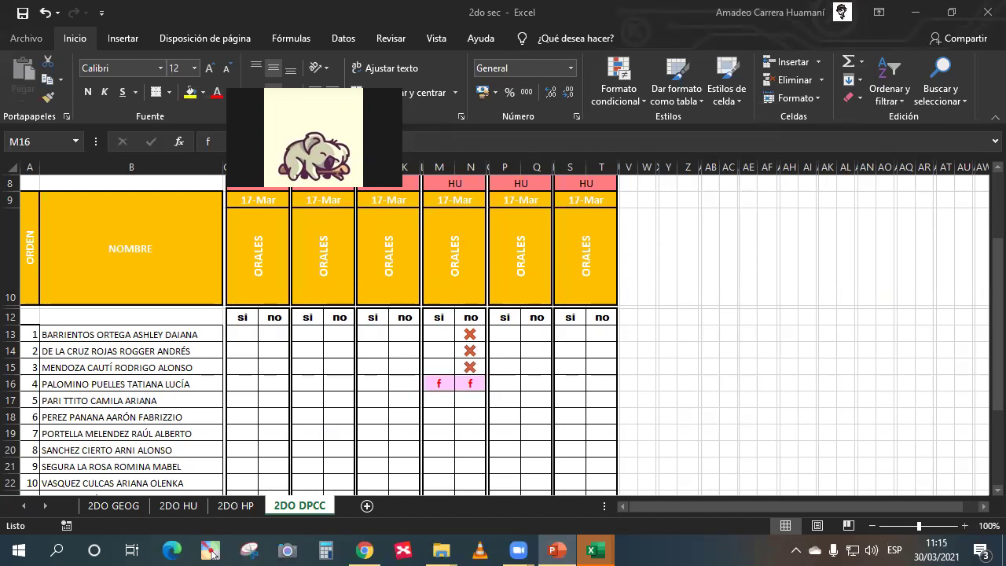
{"action": "left_click", "coordinate": [436, 382]}
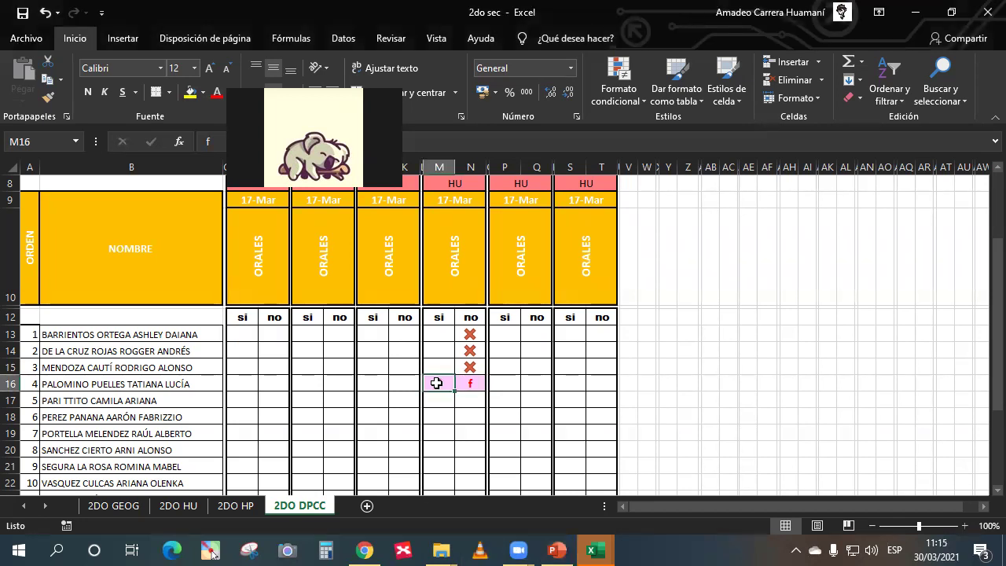
{"action": "left_click", "coordinate": [469, 382]}
{"action": "key", "text": "Delete"}
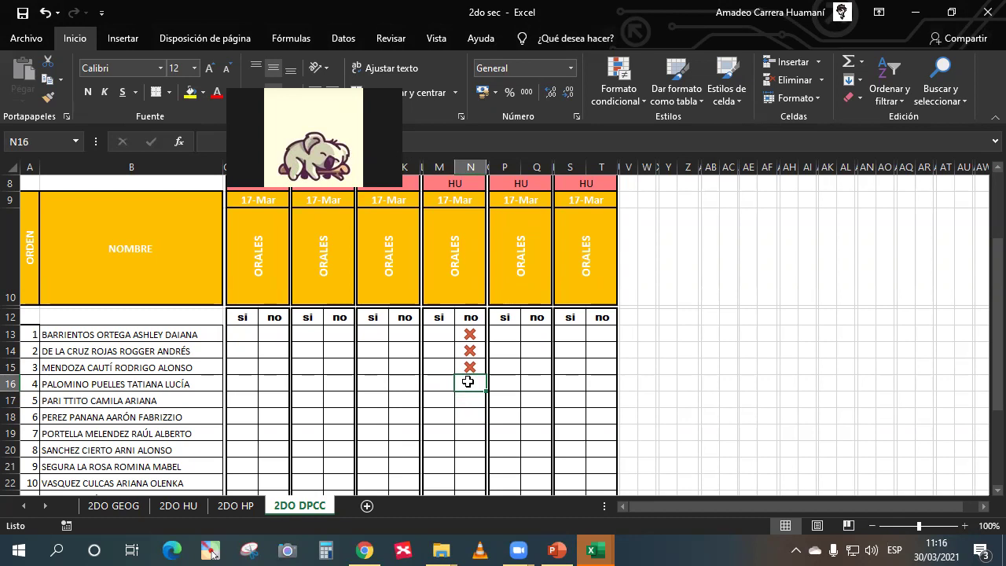
Mark student 4 with a cross under "no" in N16 and student 5 with a check by entering 1 under "si" in M17
{"action": "type", "text": "1"}
{"action": "key", "text": "Return"}
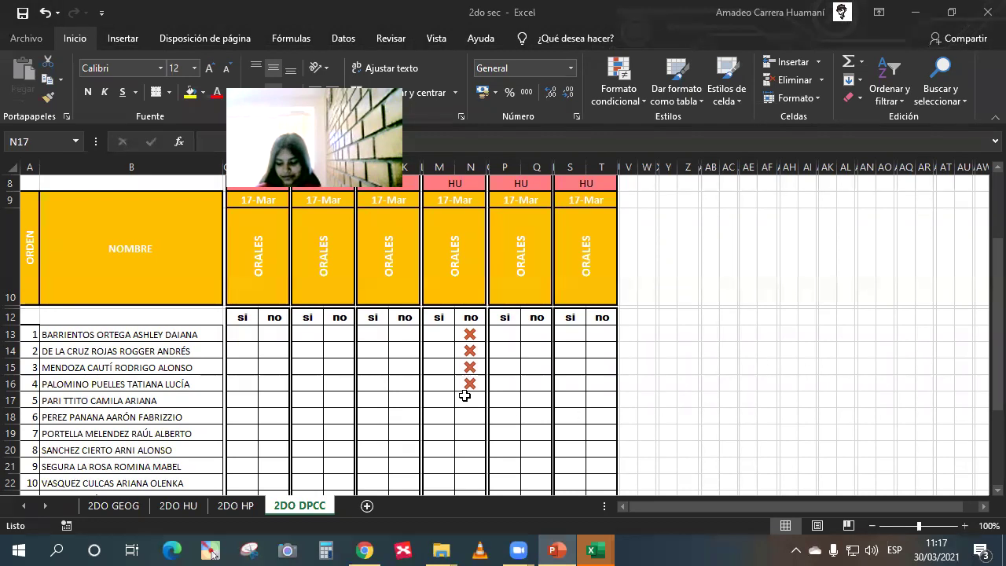
{"action": "key", "text": "Left"}
{"action": "type", "text": "1"}
{"action": "key", "text": "Return"}
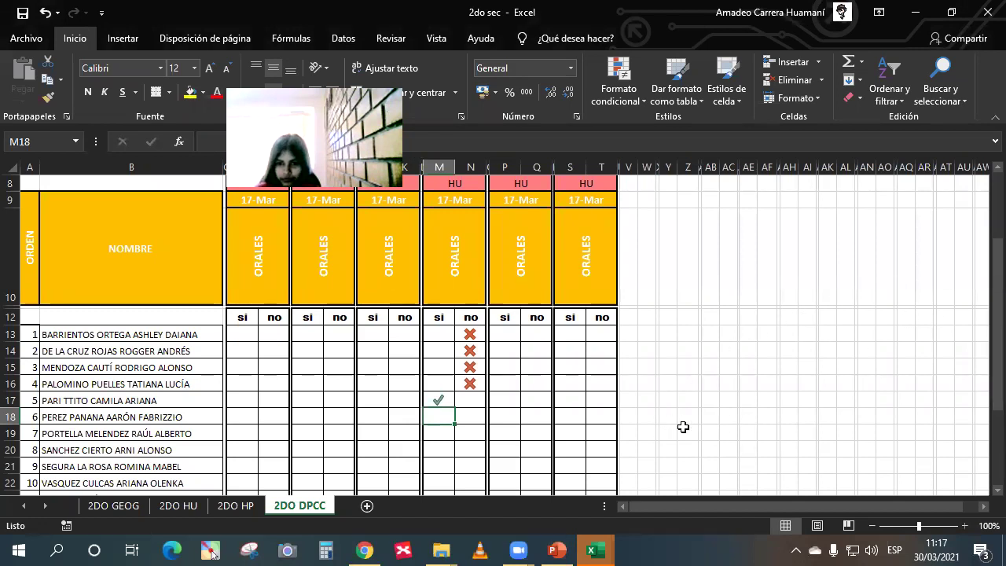
Mark student 6 with a cross under "no" in N18 and student 7 with a check by entering 1 in M19
{"action": "left_click", "coordinate": [471, 416]}
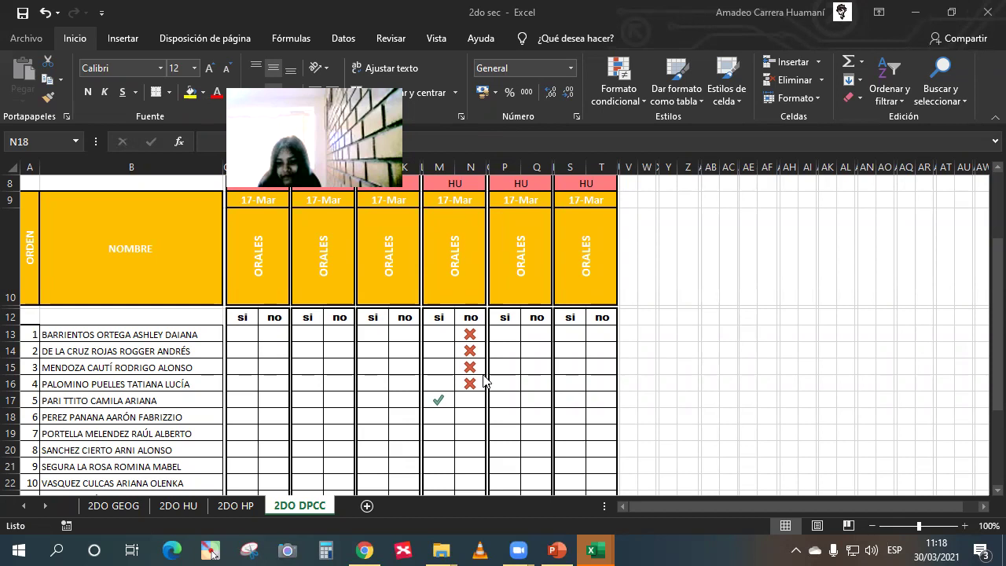
{"action": "left_click", "coordinate": [475, 414]}
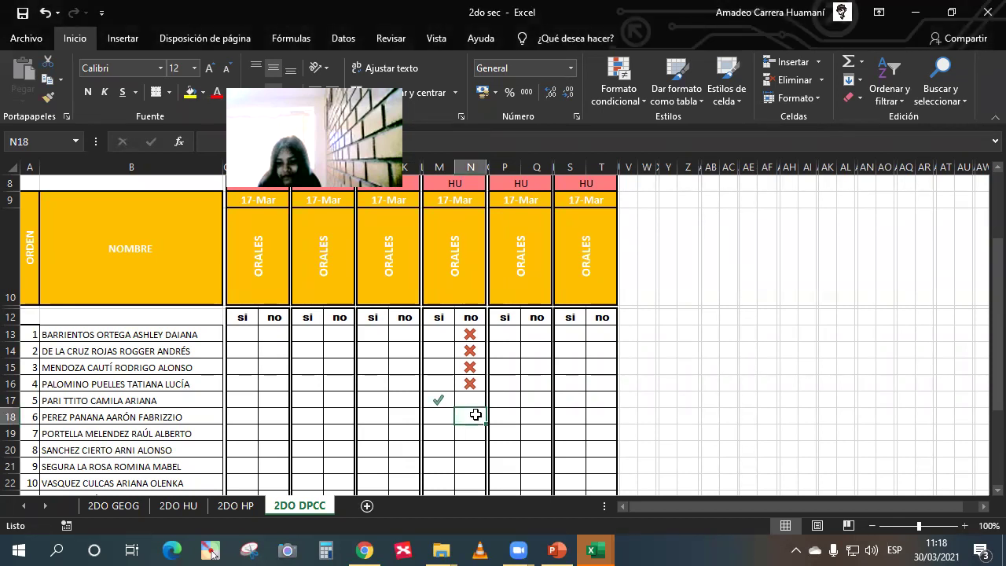
{"action": "type", "text": "O"}
{"action": "key", "text": "Return"}
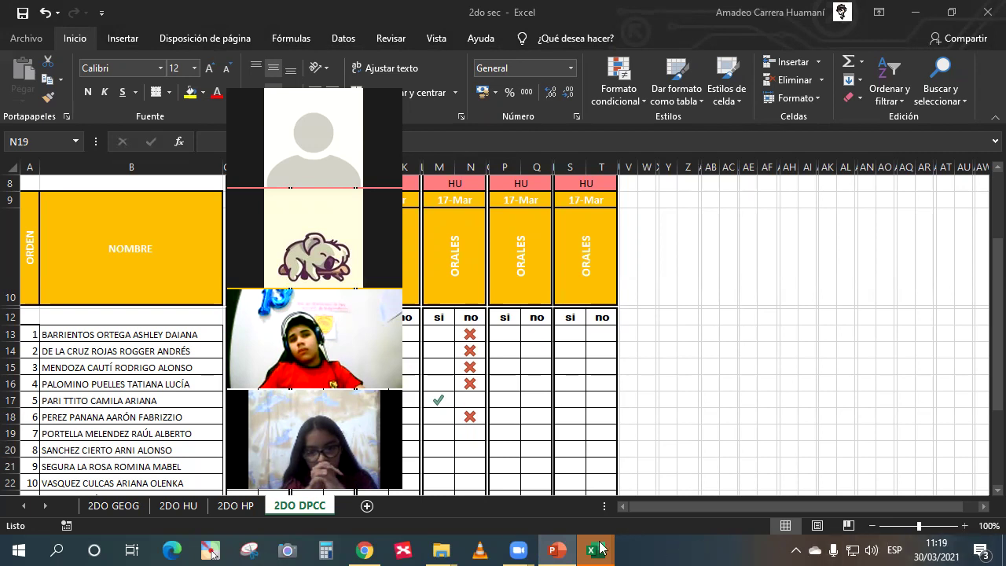
{"action": "left_click", "coordinate": [444, 435]}
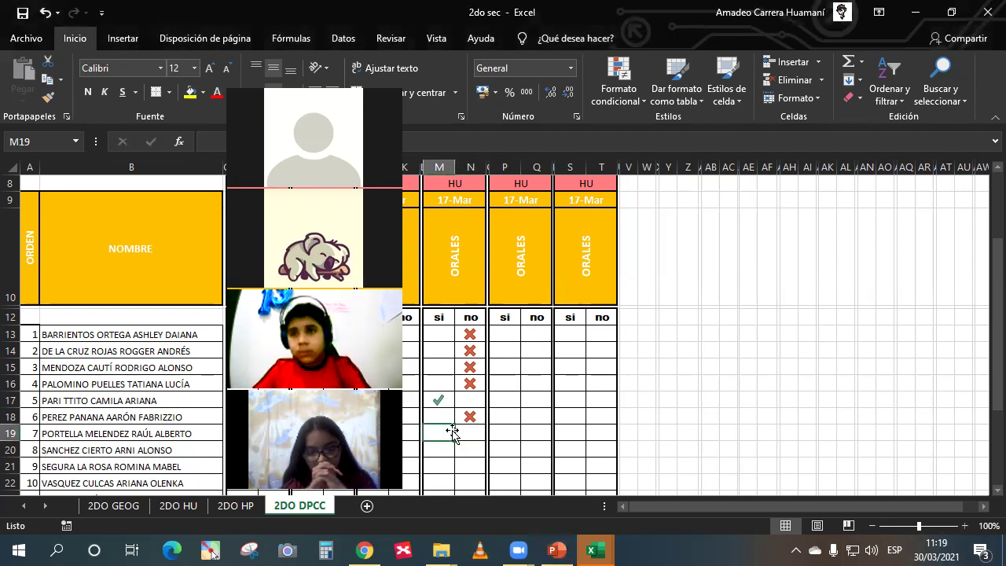
{"action": "type", "text": "1"}
{"action": "key", "text": "Return"}
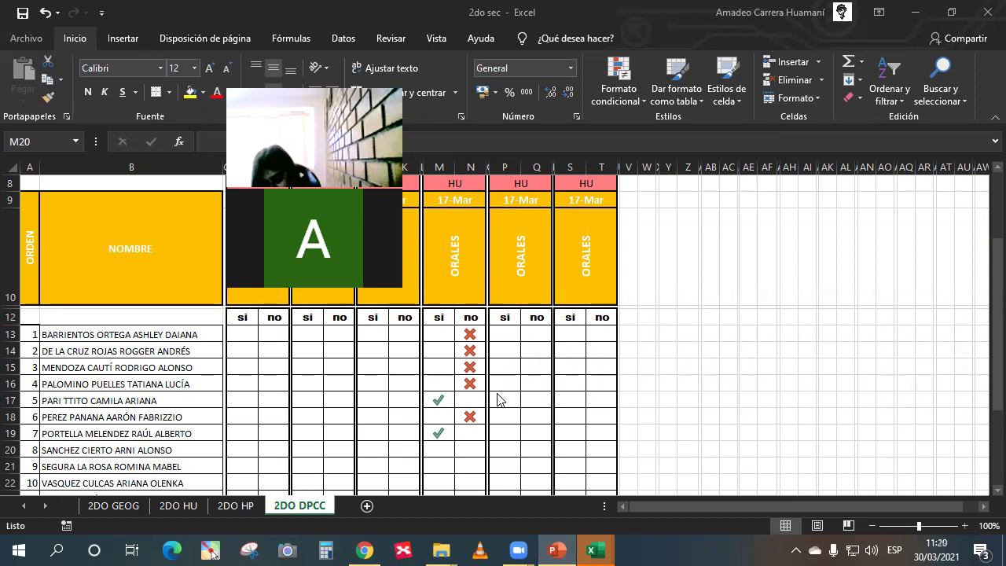
Enter 1 under "si" for students 8 and 9 (M20:M21) to give them check marks
{"action": "left_click", "coordinate": [434, 448]}
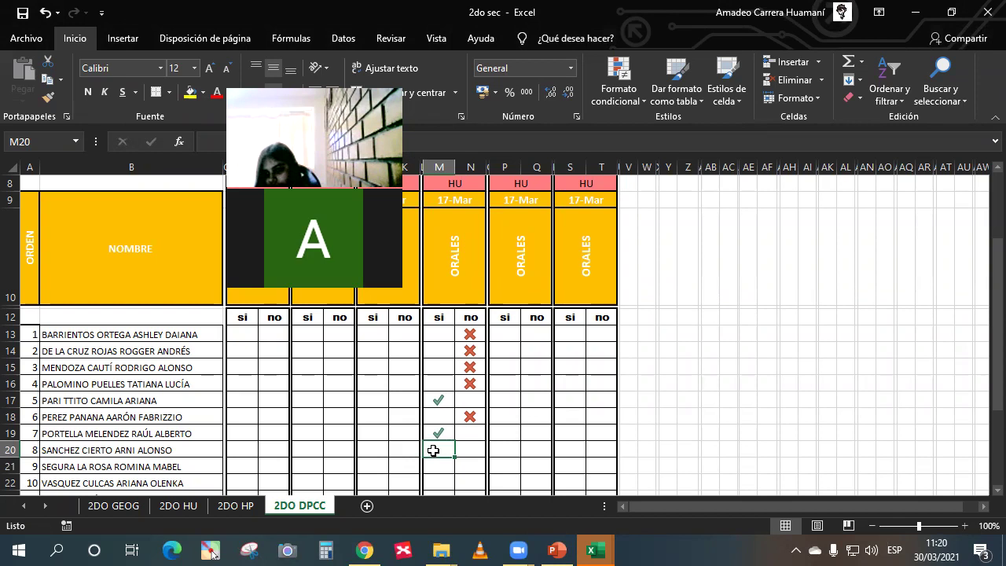
{"action": "type", "text": "1"}
{"action": "key", "text": "Return"}
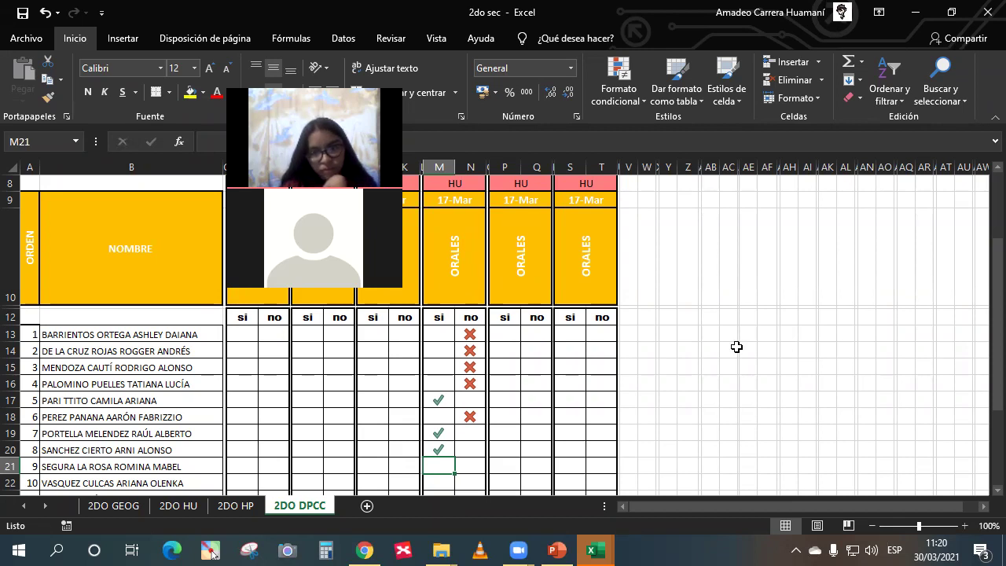
{"action": "type", "text": "1"}
{"action": "key", "text": "Return"}
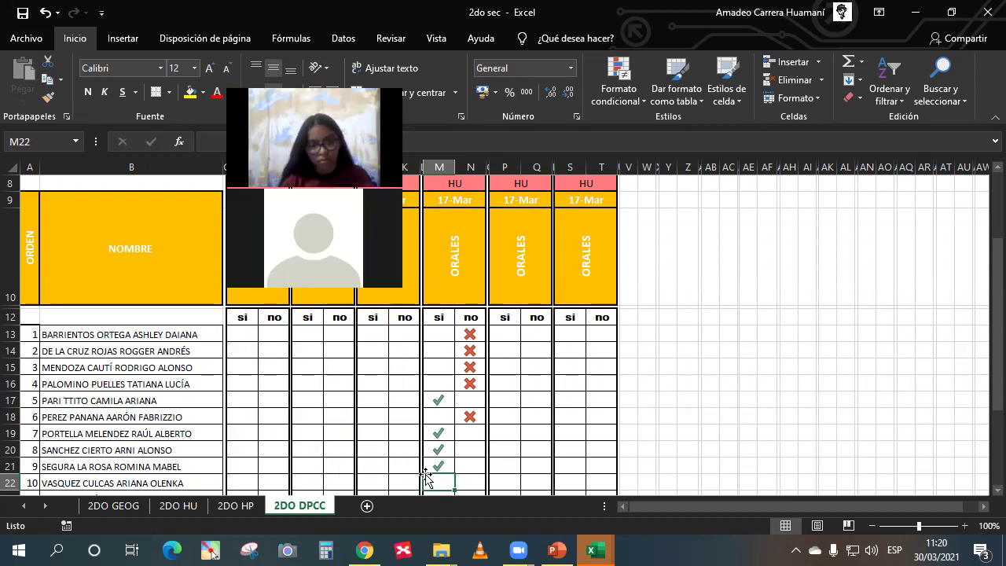
Enter f in both the "si" and "no" cells of student 10 (M22:N22)
{"action": "type", "text": "f"}
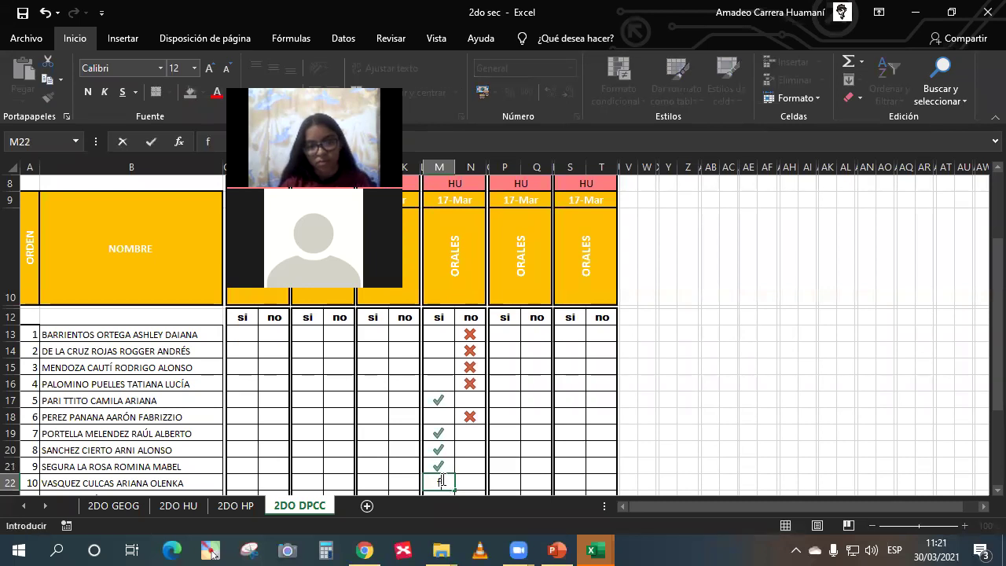
{"action": "key", "text": "Tab"}
{"action": "type", "text": "f"}
{"action": "key", "text": "Tab"}
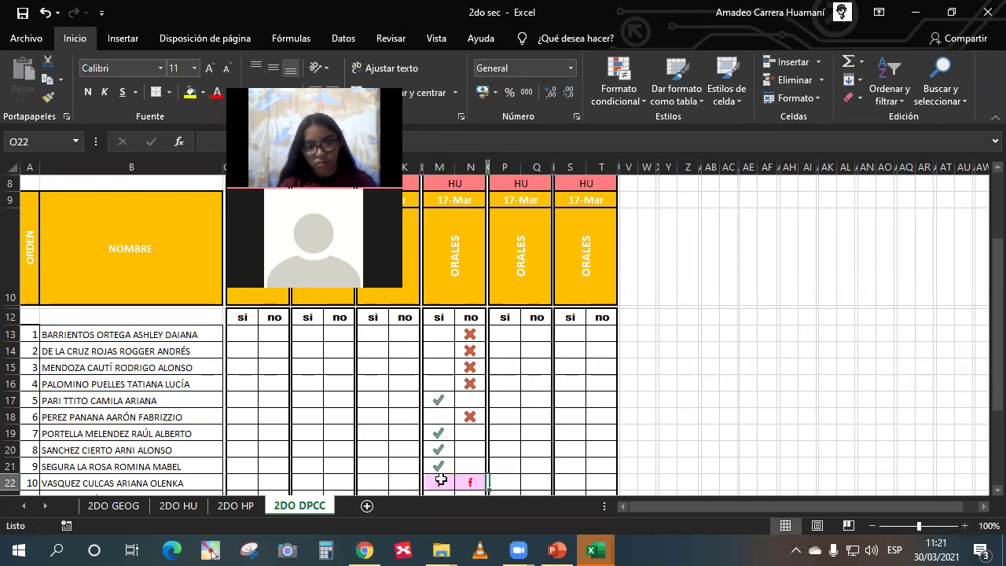
Enter 0 under "no" for students 11 and 12 (N23:N24) to give them cross marks
{"action": "scroll", "coordinate": [440, 476], "scroll_direction": "down", "scroll_amount": 2}
{"action": "left_click", "coordinate": [436, 334]}
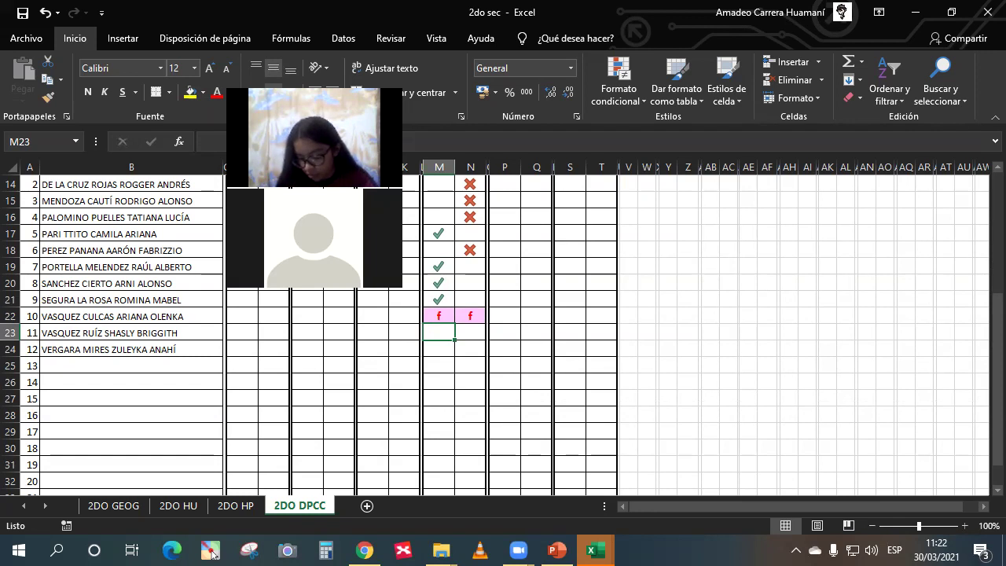
{"action": "key", "text": "Right"}
{"action": "type", "text": "O"}
{"action": "key", "text": "Return"}
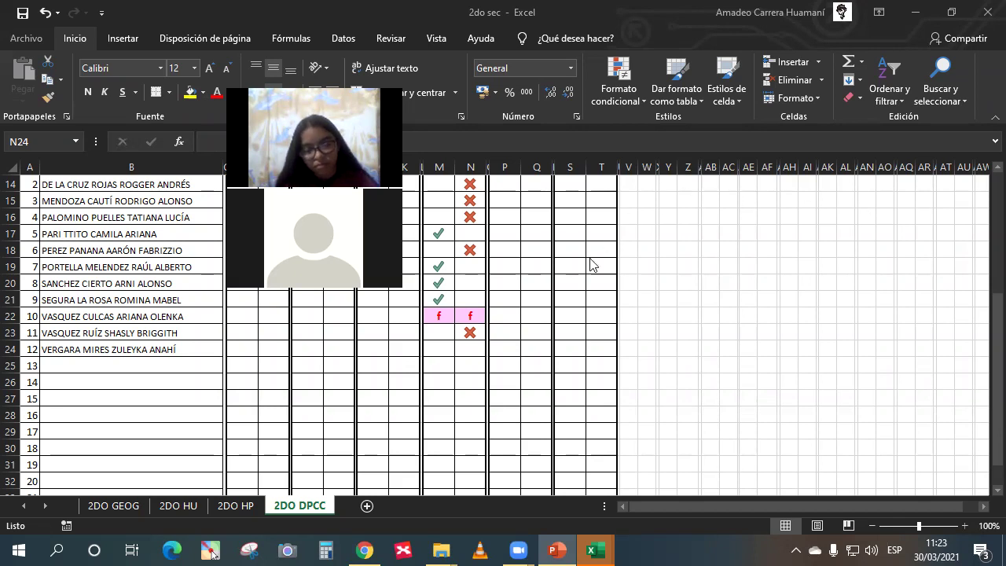
{"action": "left_click", "coordinate": [468, 346]}
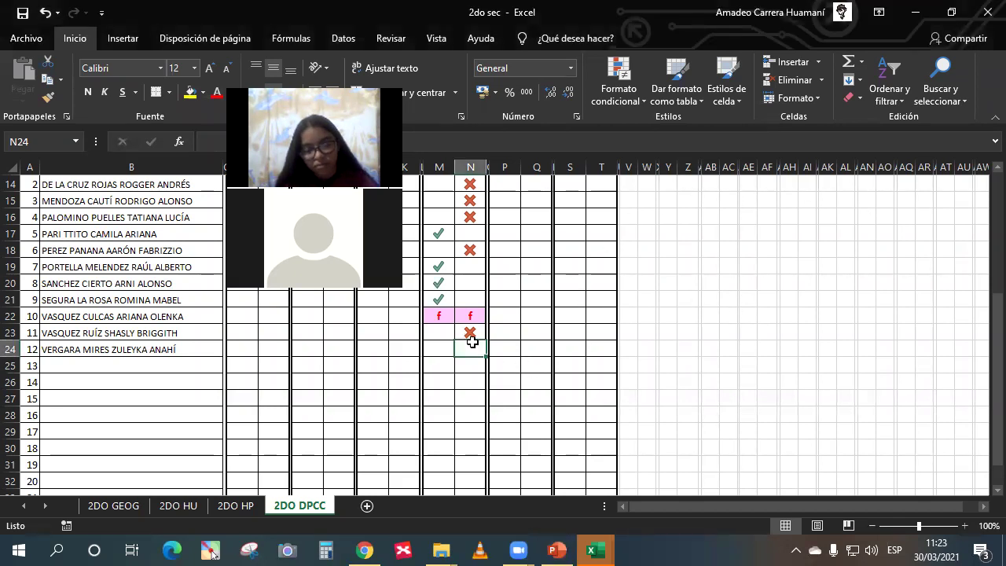
{"action": "type", "text": "0"}
{"action": "key", "text": "Return"}
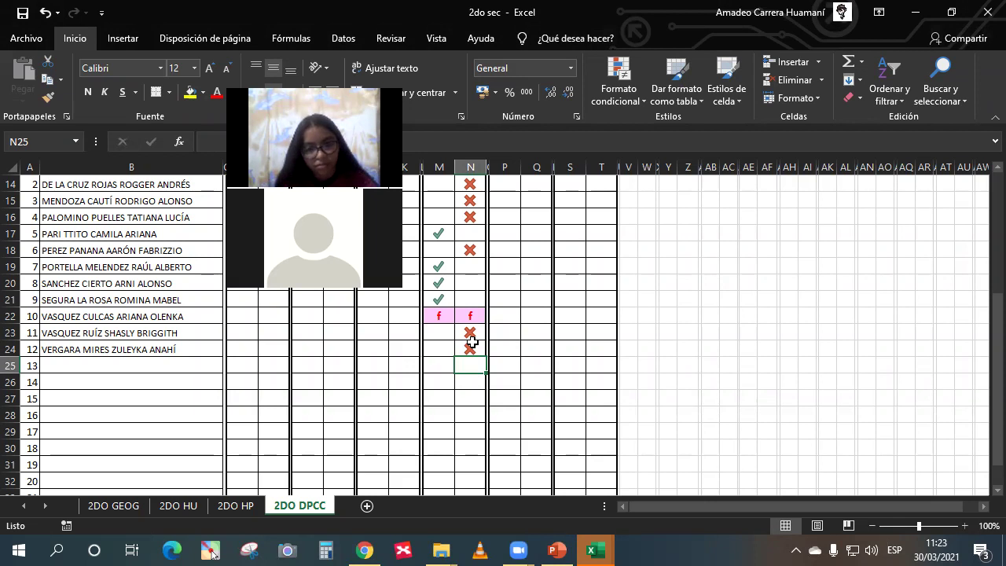
Switch to the PowerPoint presentation "cultura de Paz 2do sec DPCC"
{"action": "left_click", "coordinate": [508, 313]}
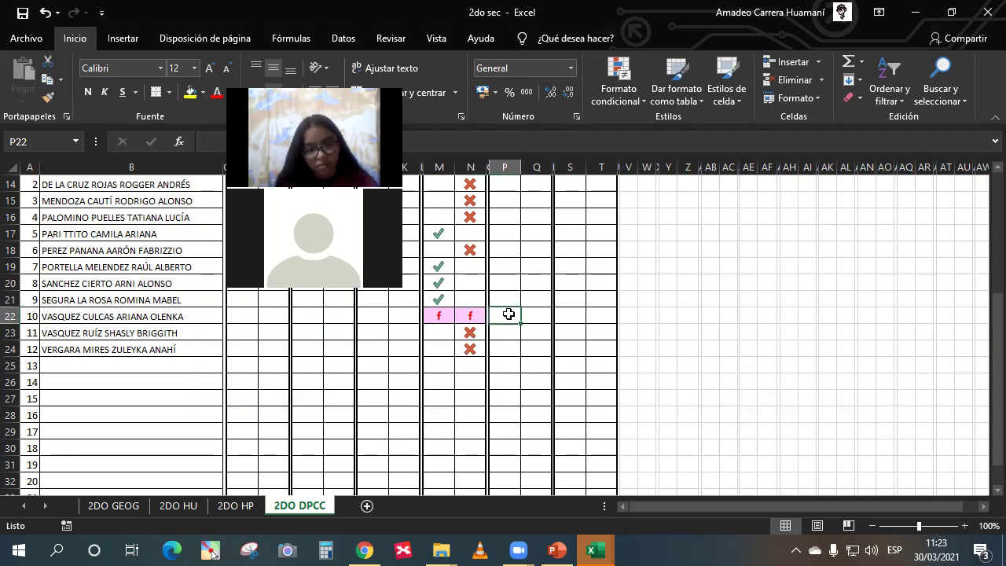
{"action": "scroll", "coordinate": [509, 314], "scroll_direction": "up", "scroll_amount": 1}
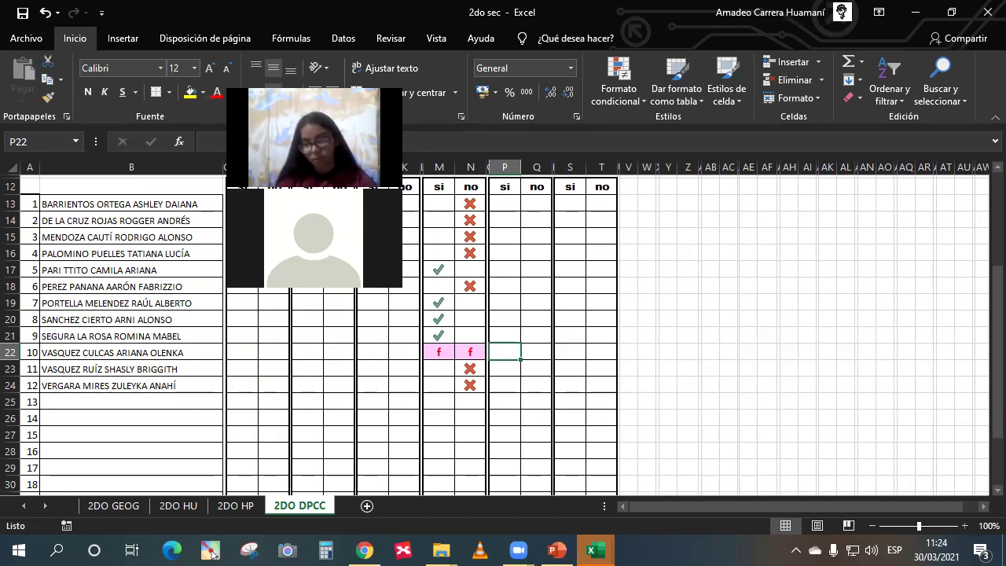
{"action": "key", "text": "alt+Tab"}
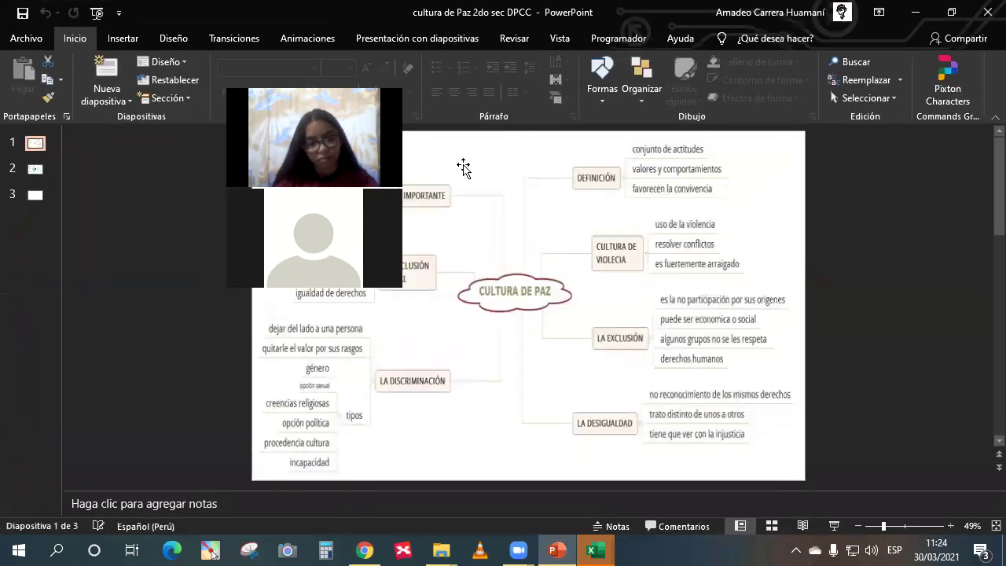